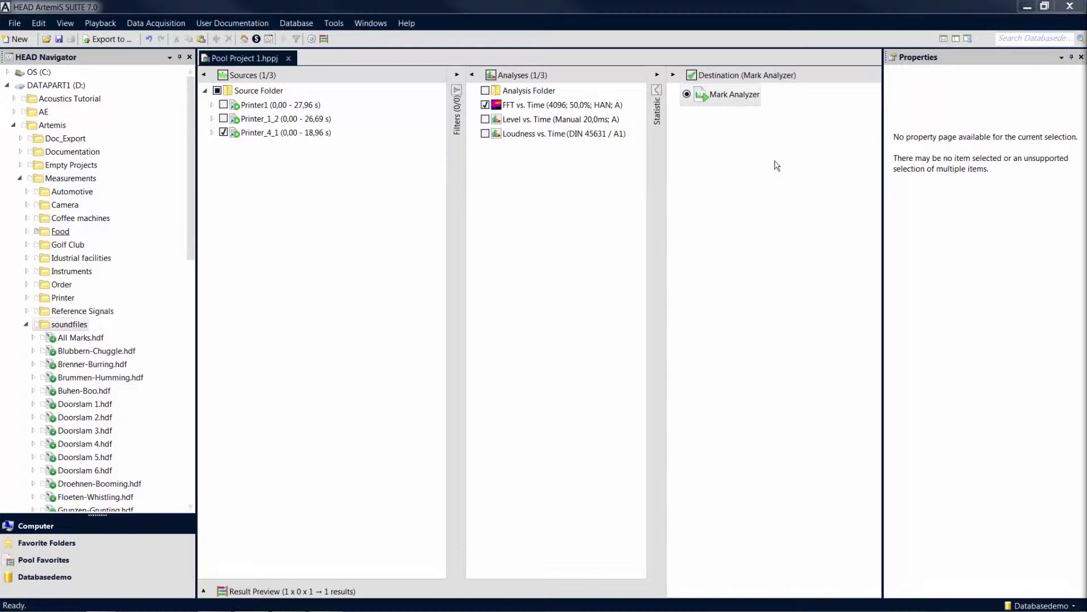
- Open the ticked results in Mark Analyzer 3 and play Printer_4_1 back to about 7.4 s
{"action": "left_click", "coordinate": [745, 97]}
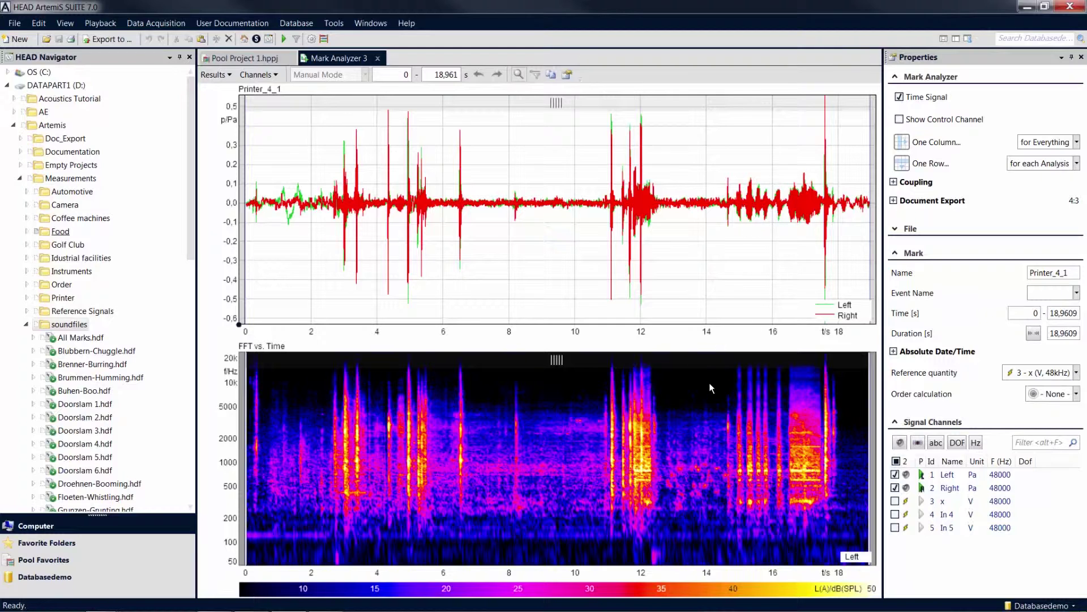
{"action": "left_click", "coordinate": [285, 39]}
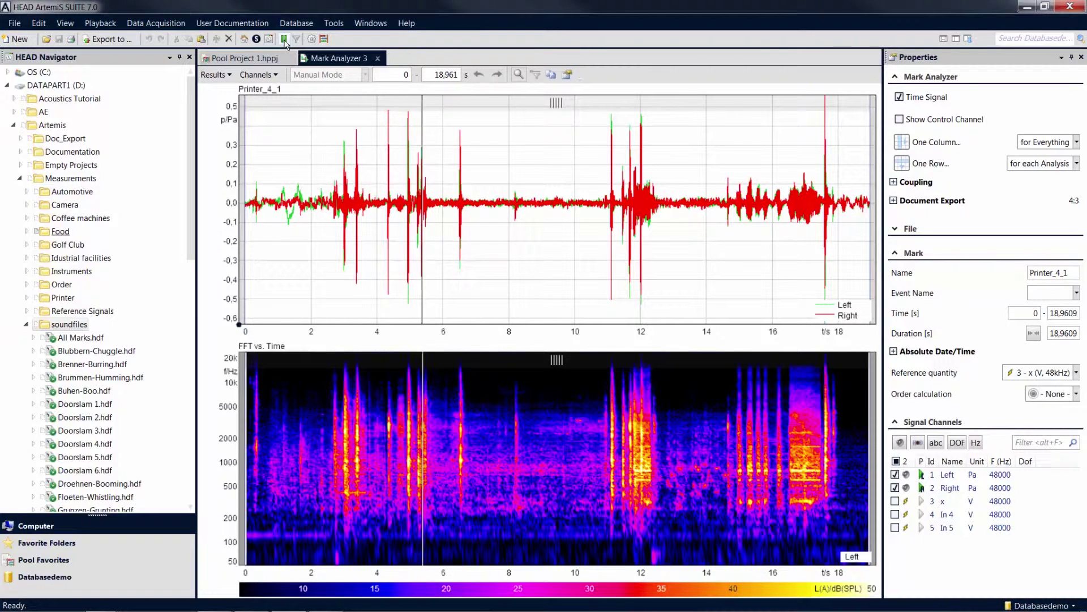
{"action": "left_click", "coordinate": [284, 39]}
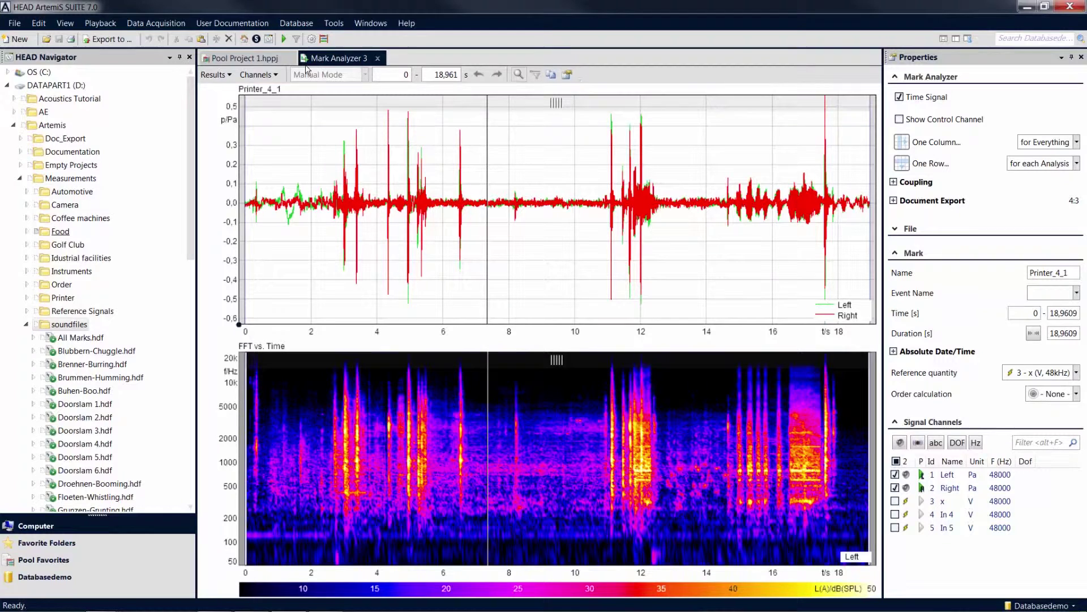
- Play Printer_4_1 from about 15.4 s
{"action": "left_click", "coordinate": [750, 102]}
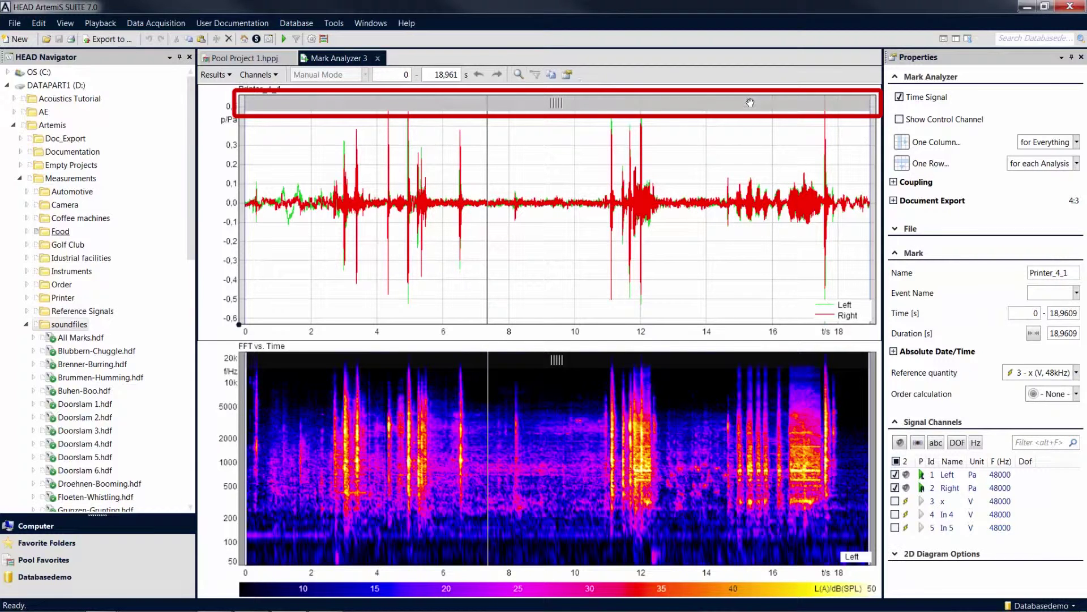
{"action": "left_click", "coordinate": [750, 102]}
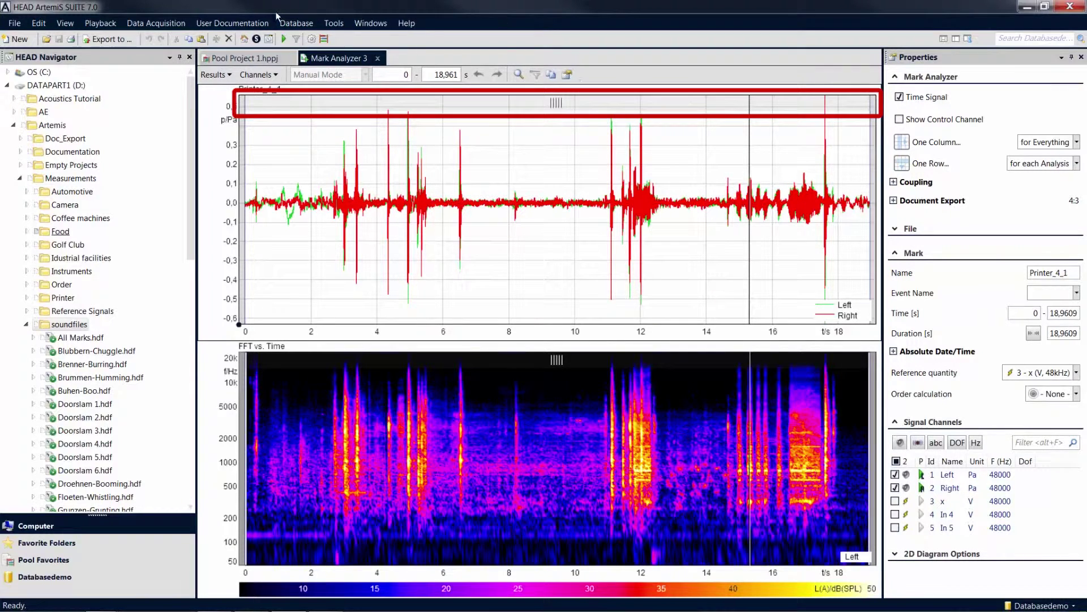
{"action": "left_click", "coordinate": [286, 38]}
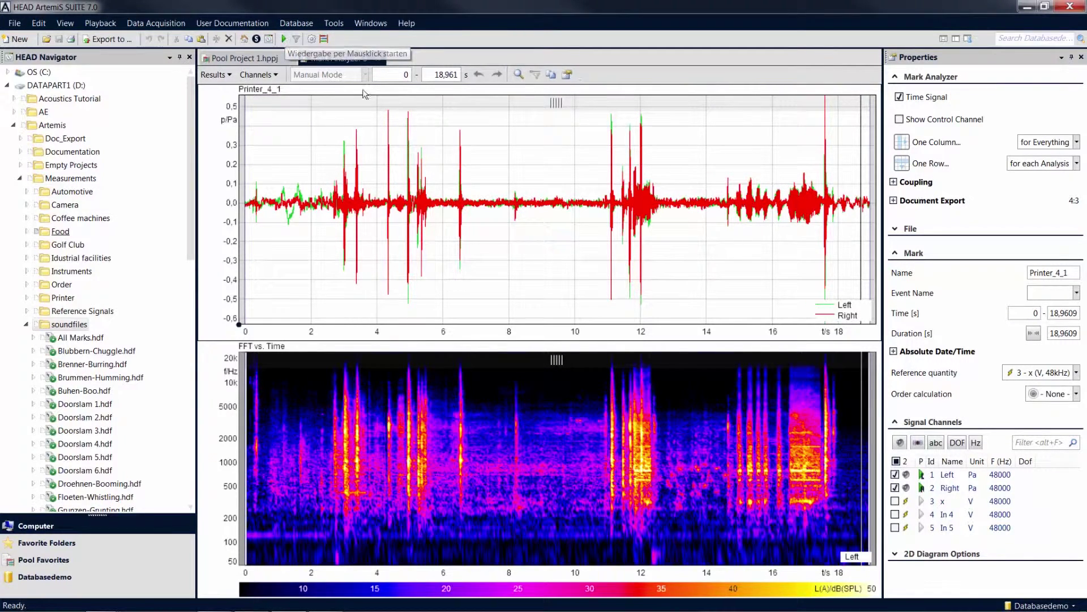
- Narrow the mark to about 3.9 s, move it to 14.41–18.34 s, and listen to it
{"action": "left_click_drag", "start_coordinate": [870, 179], "coordinate": [468, 170]}
{"action": "left_click_drag", "start_coordinate": [243, 175], "coordinate": [339, 171]}
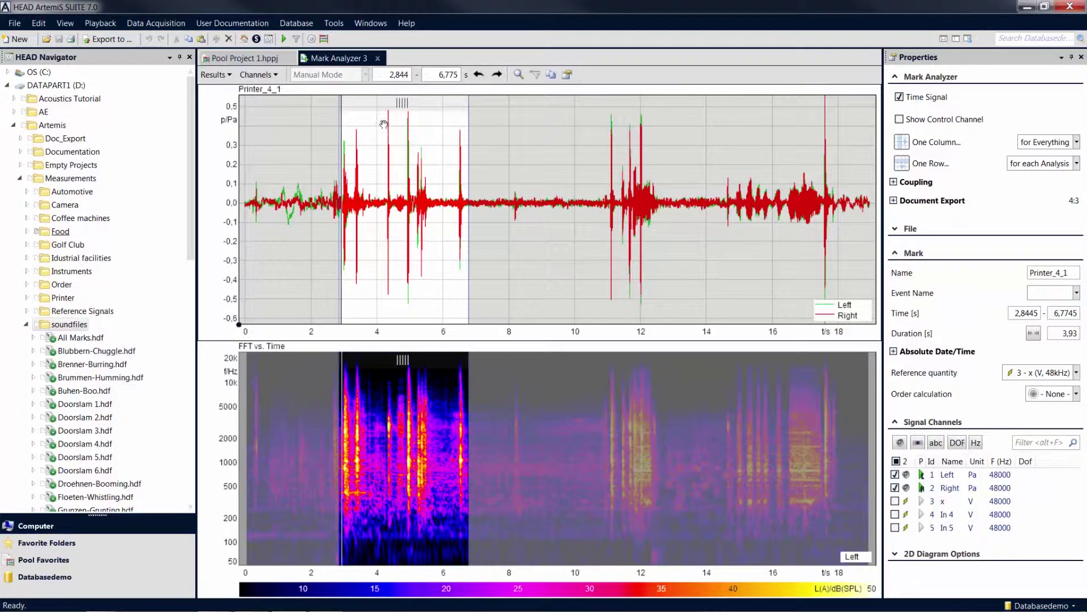
{"action": "left_click_drag", "start_coordinate": [401, 104], "coordinate": [821, 122]}
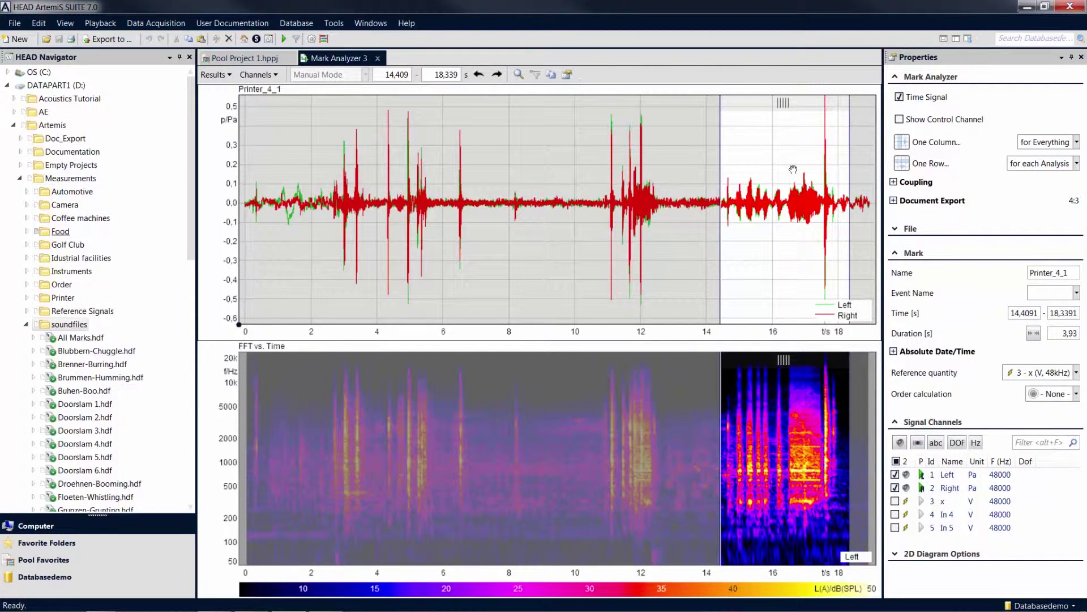
{"action": "left_click", "coordinate": [284, 39]}
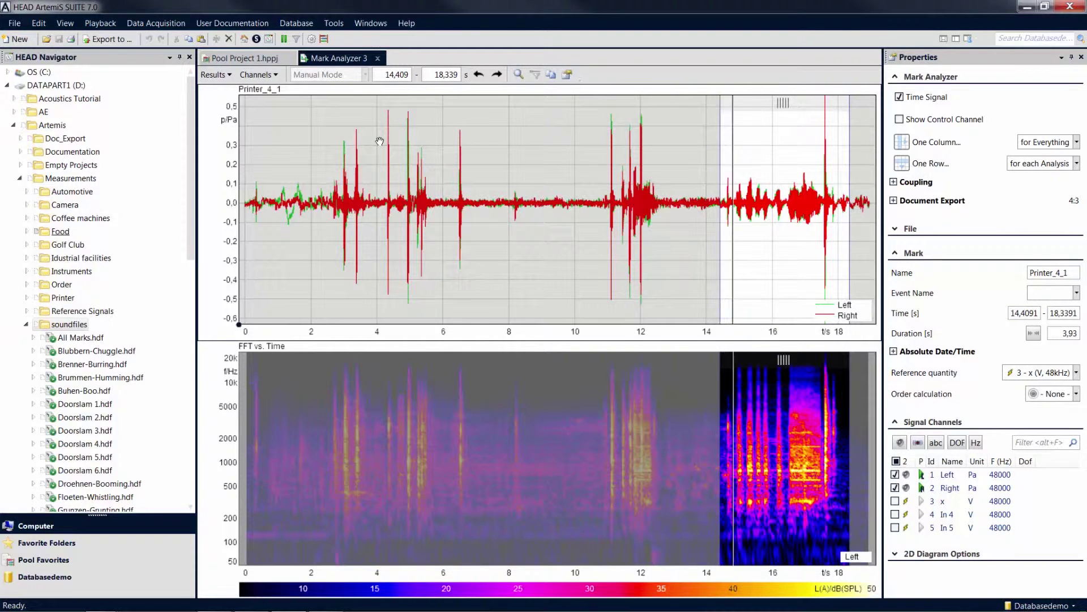
{"action": "left_click", "coordinate": [284, 40]}
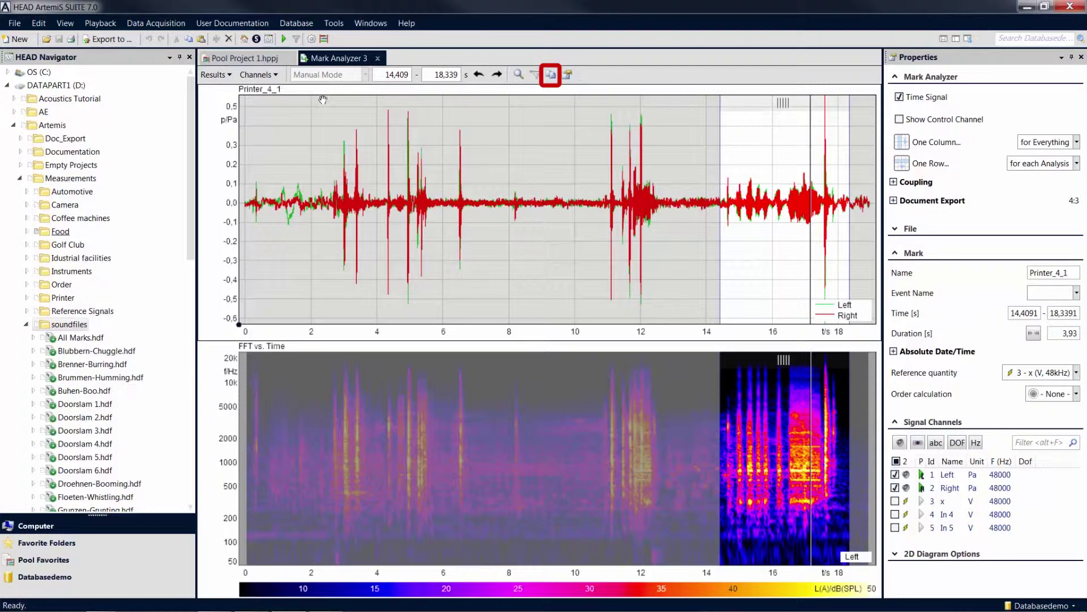
- Copy the 14.41–18.34 s mark and paste it into the pool project's Sources
{"action": "left_click", "coordinate": [552, 76]}
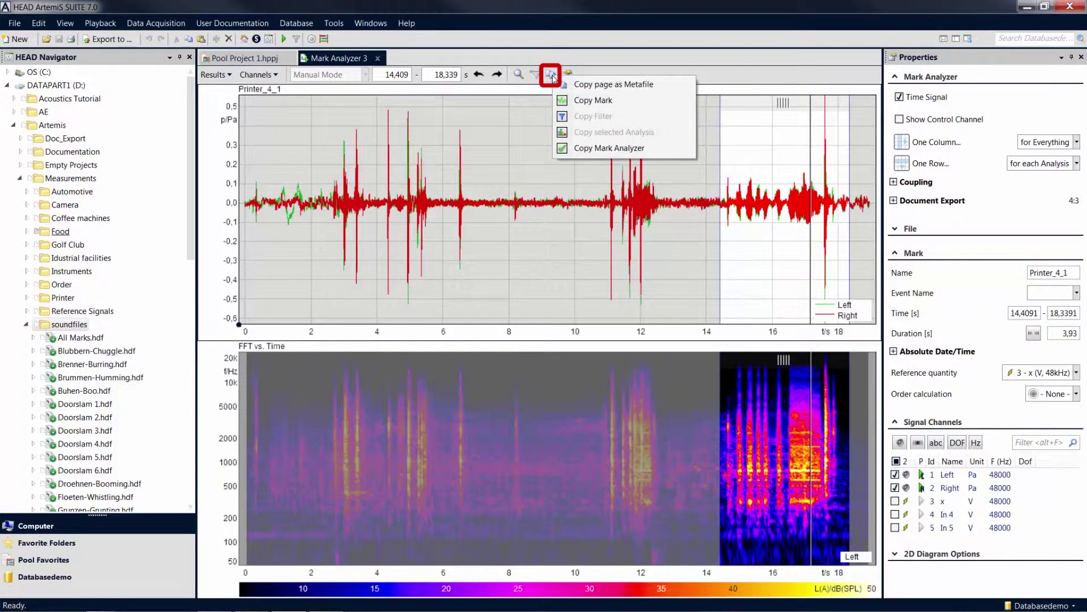
{"action": "left_click", "coordinate": [633, 103]}
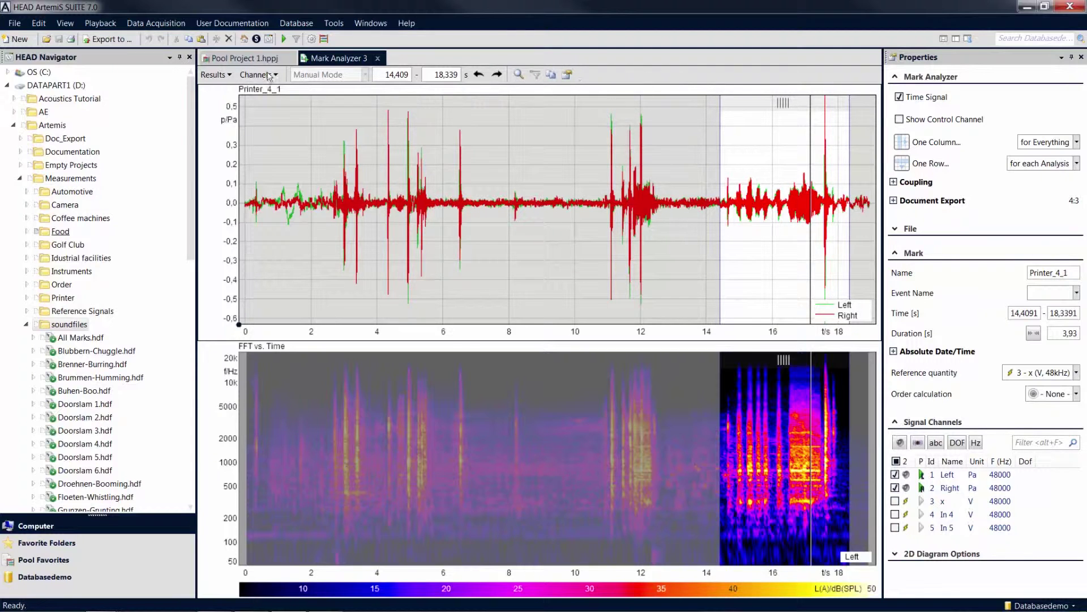
{"action": "left_click", "coordinate": [248, 59]}
{"action": "right_click", "coordinate": [272, 168]}
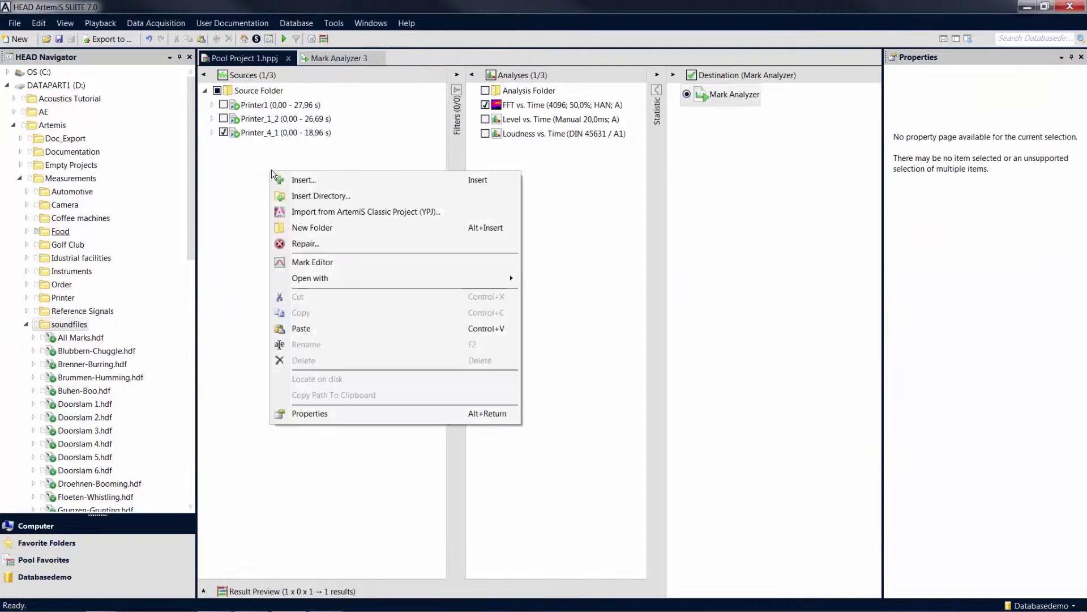
{"action": "left_click", "coordinate": [345, 327]}
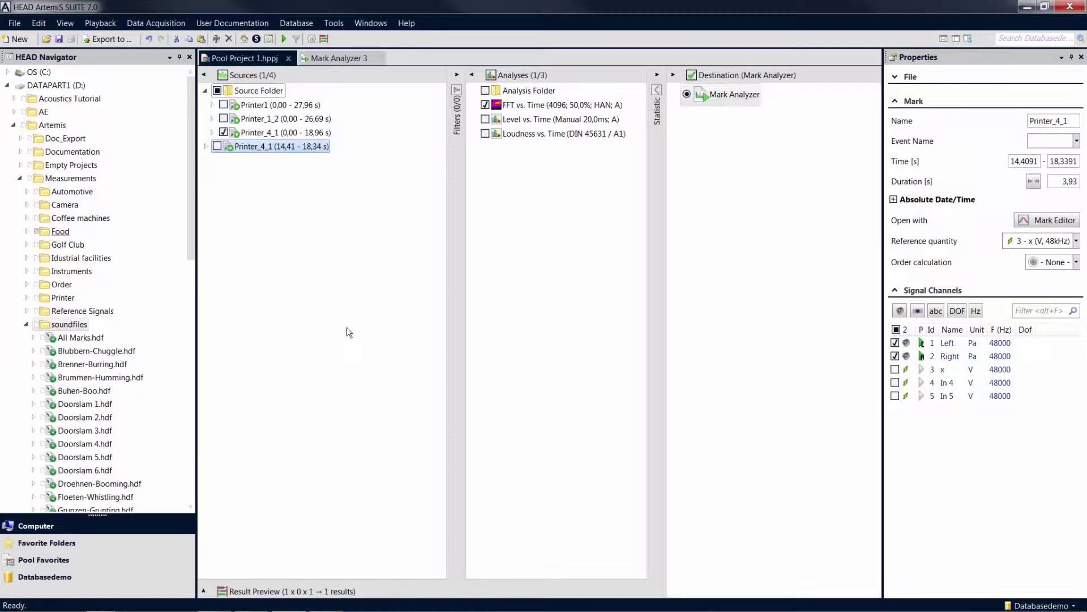
- Move the mark to 2.57–6.76 s and paste it as a second source
{"action": "left_click", "coordinate": [332, 61]}
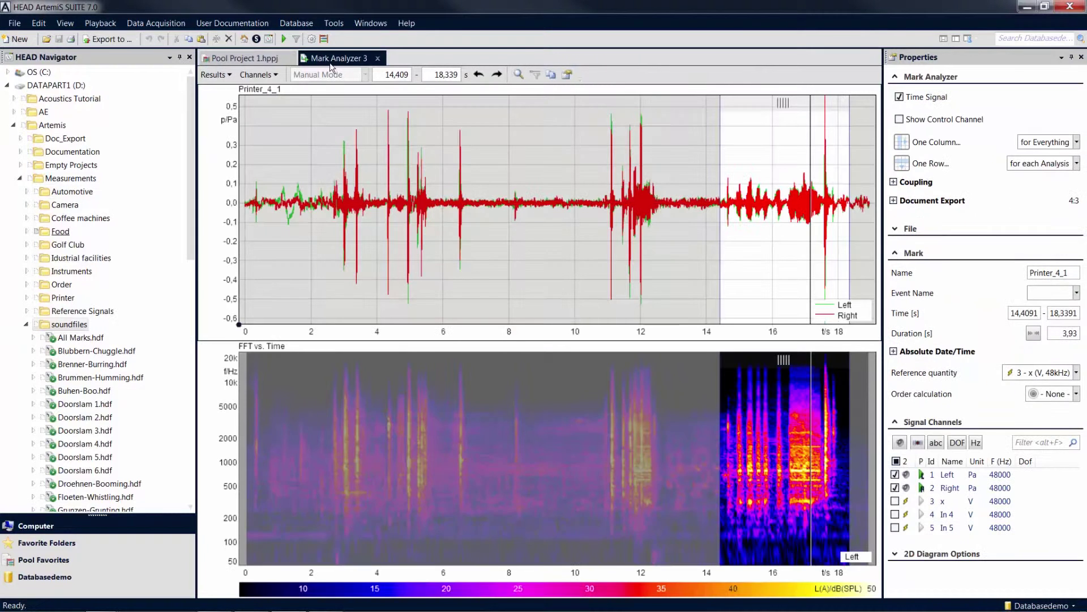
{"action": "left_click_drag", "start_coordinate": [725, 104], "coordinate": [335, 105]}
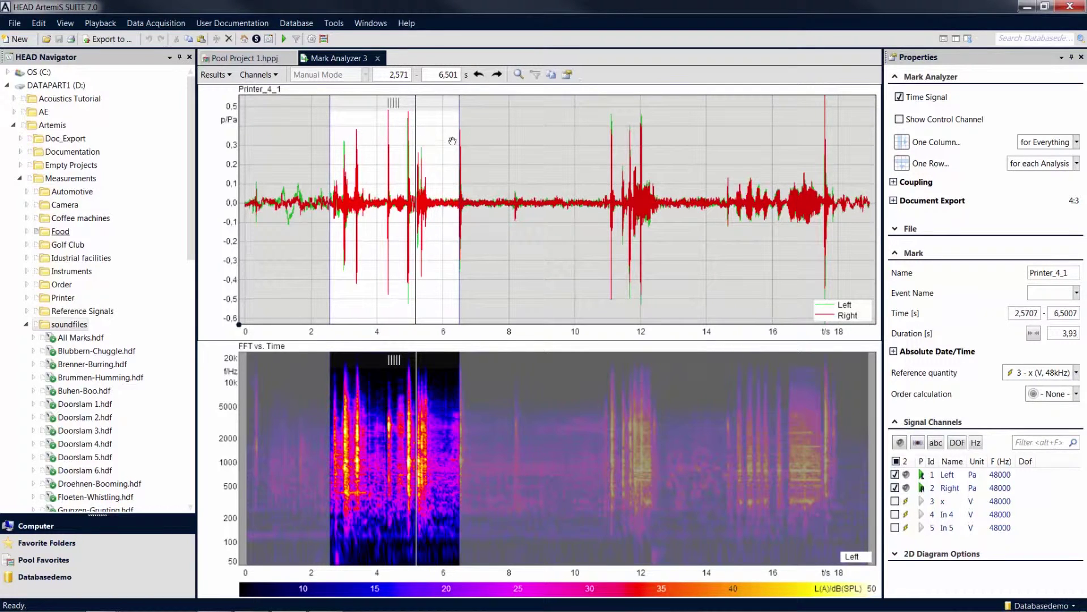
{"action": "left_click_drag", "start_coordinate": [459, 132], "coordinate": [468, 132]}
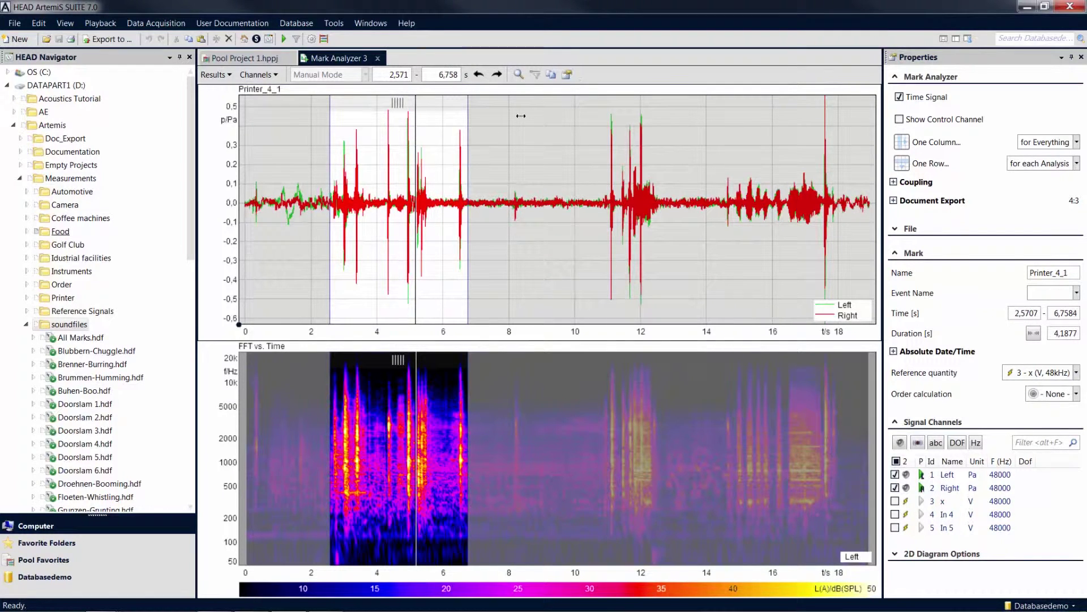
{"action": "left_click", "coordinate": [550, 75]}
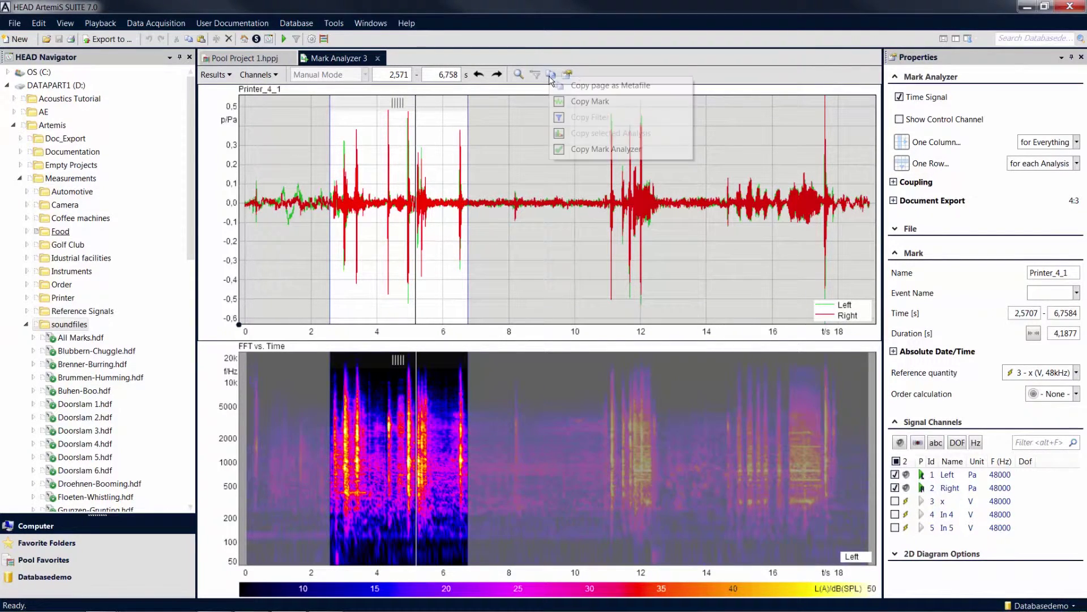
{"action": "left_click", "coordinate": [642, 110]}
{"action": "left_click", "coordinate": [260, 62]}
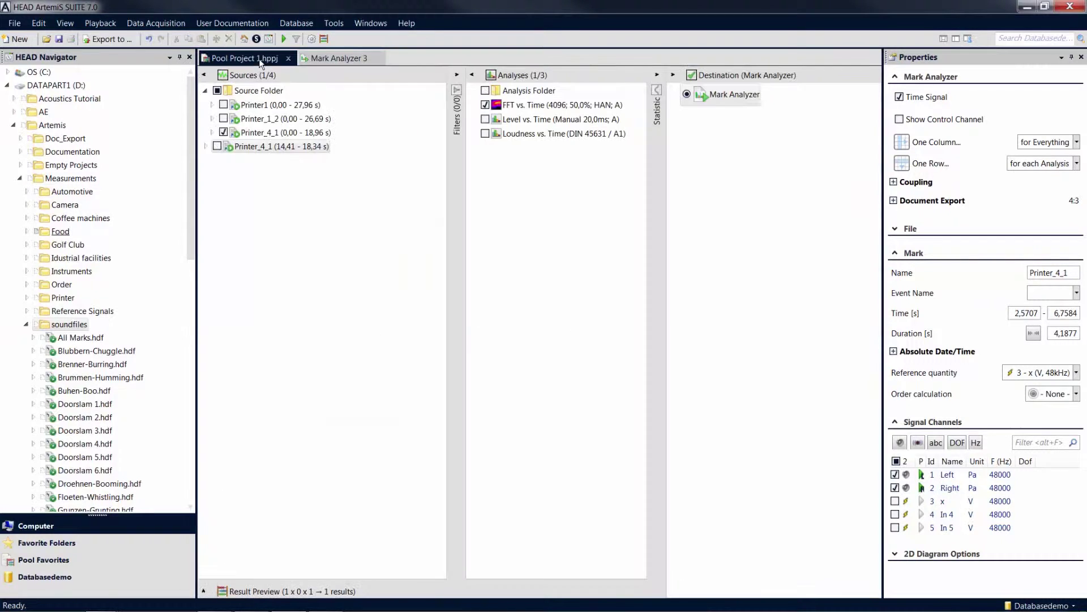
{"action": "right_click", "coordinate": [265, 193]}
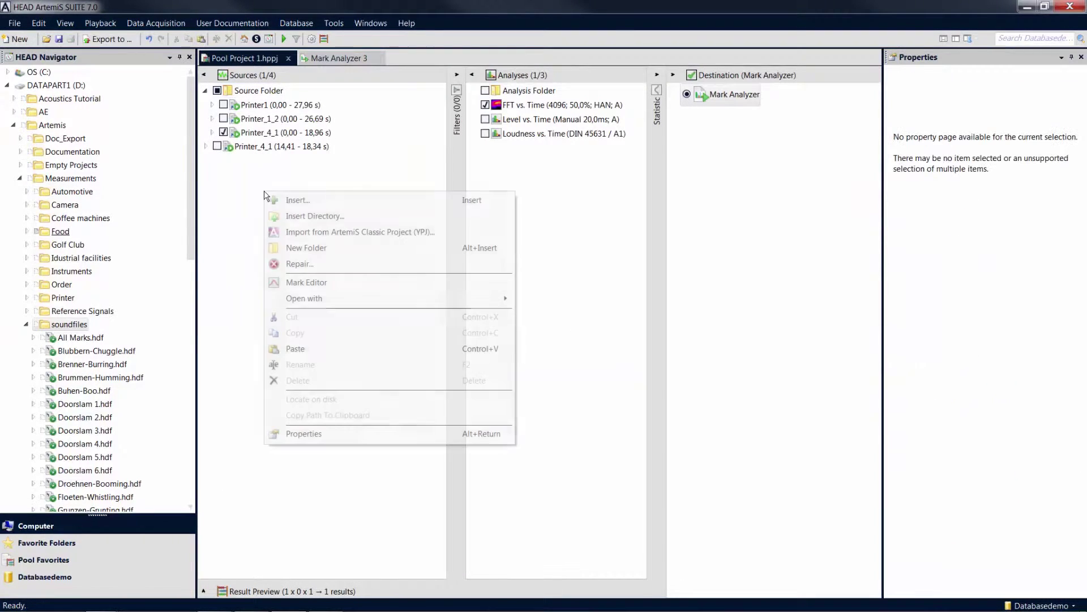
{"action": "left_click", "coordinate": [311, 350]}
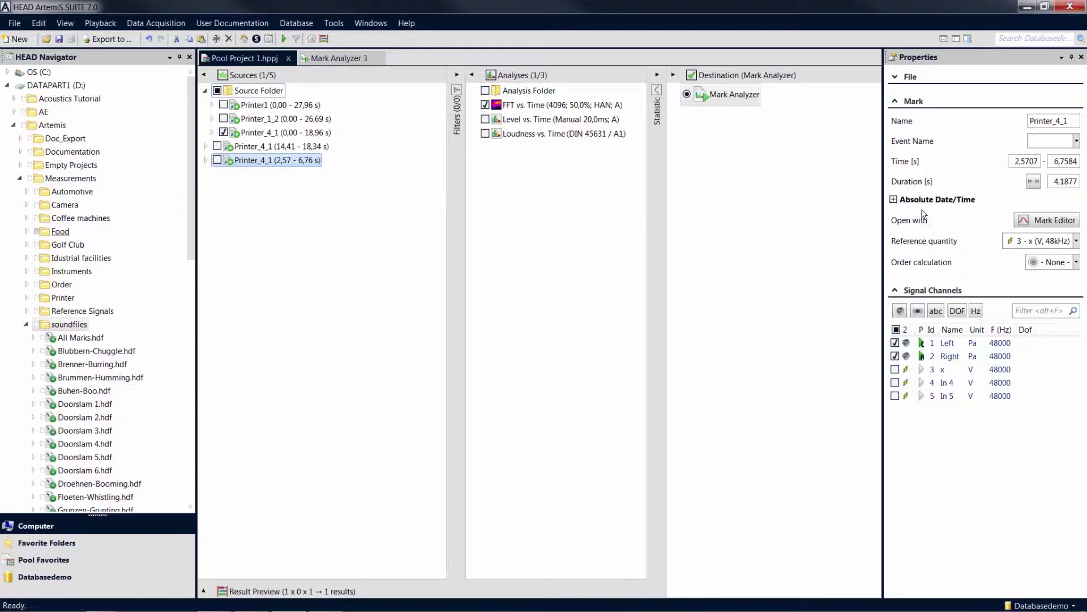
- Give the sub-marks the event names 'Paper Feed' (2.57–6.76 s) and 'Paper Output' (14.41–18.34 s)
{"action": "left_click", "coordinate": [1043, 142]}
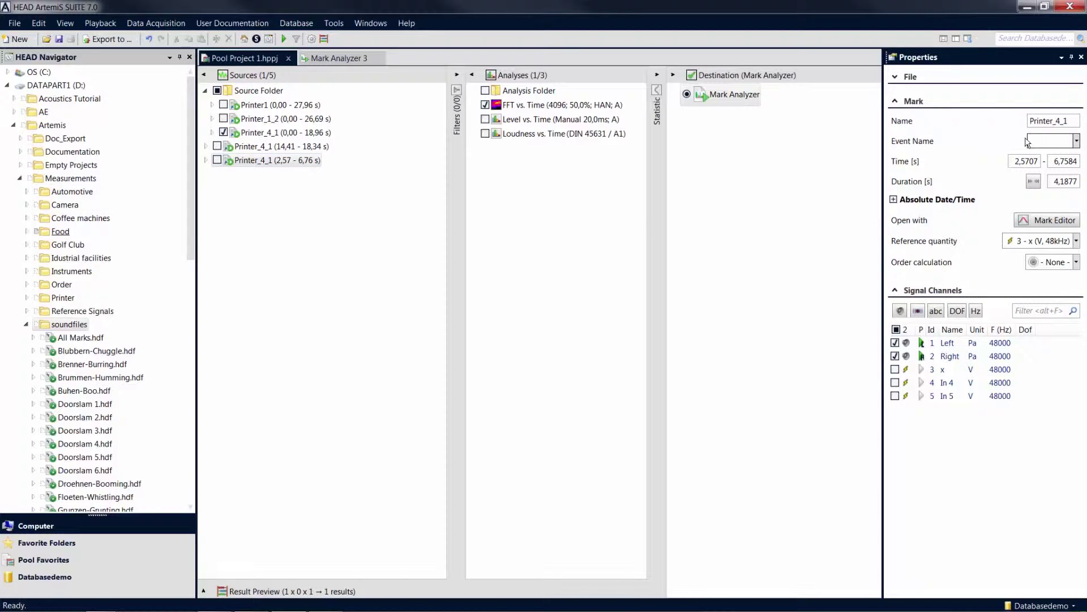
{"action": "type", "text": "Paper Feed"}
{"action": "left_click", "coordinate": [303, 149]}
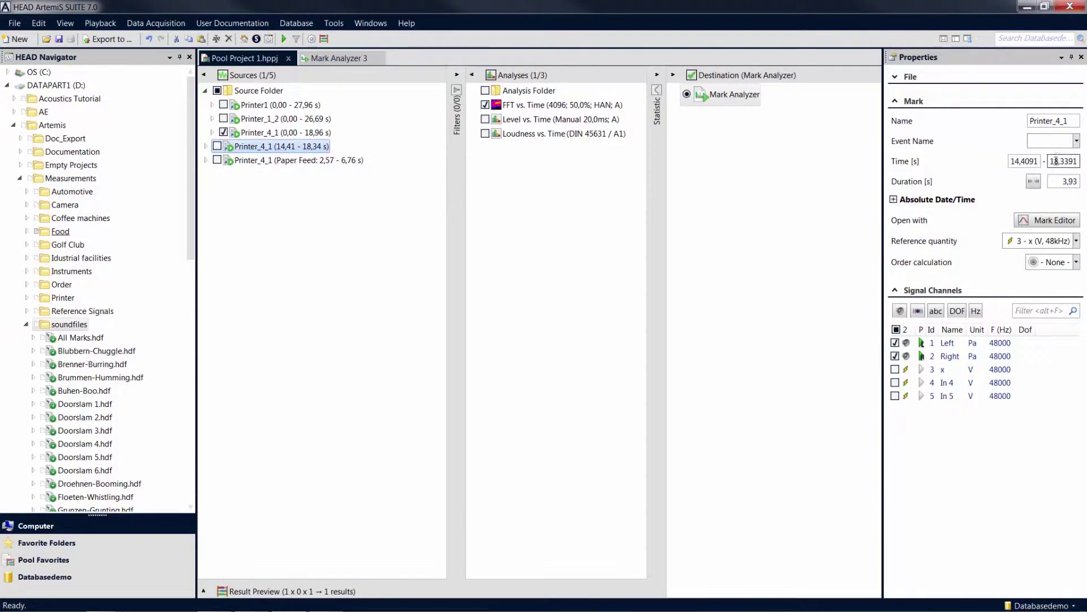
{"action": "left_click", "coordinate": [1054, 142]}
{"action": "type", "text": "Paper Output"}
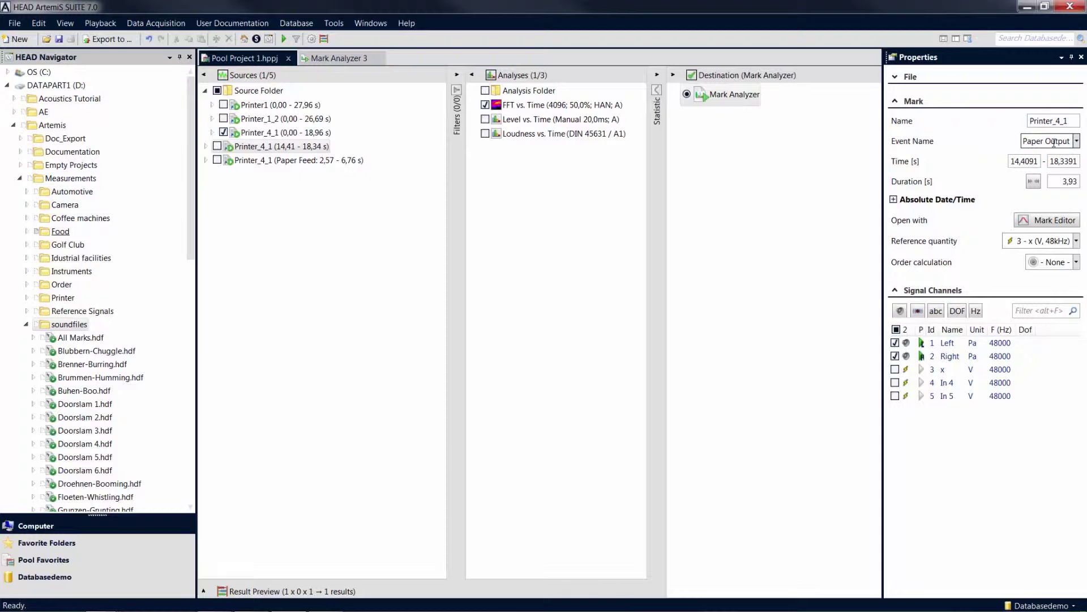
{"action": "left_click", "coordinate": [406, 205]}
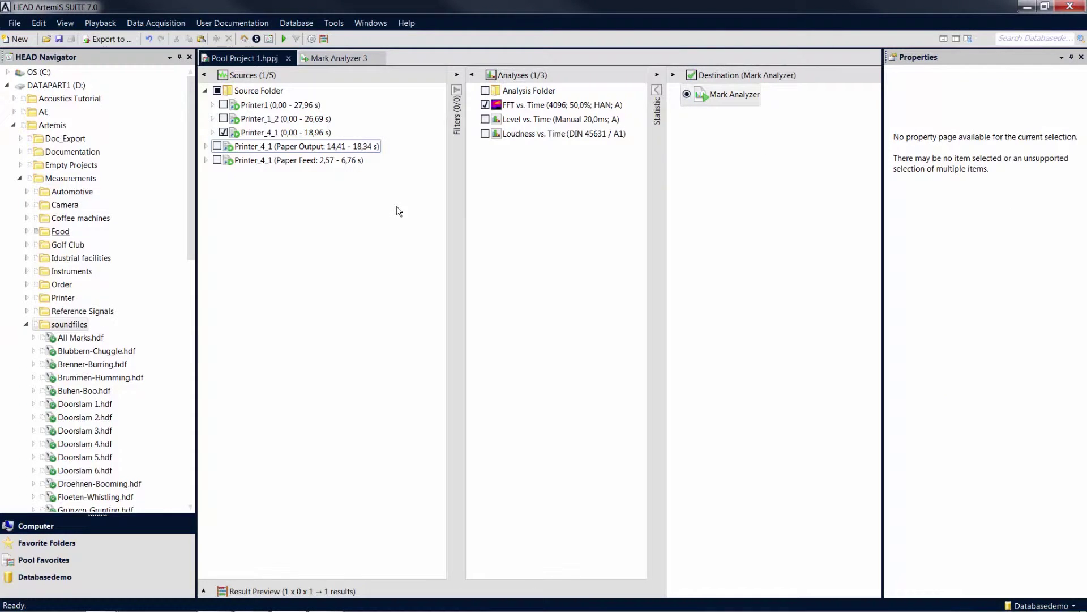
- Extend the mark over the full 0–26 s, hide the time signal, dock the analyzer, and load Printer_1_2
{"action": "left_click", "coordinate": [352, 61]}
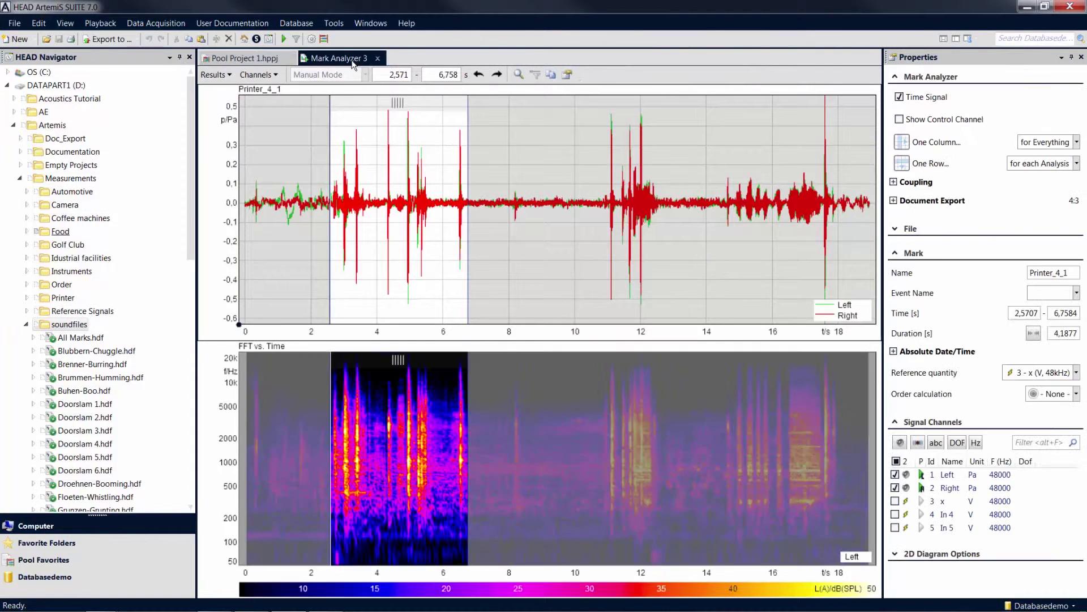
{"action": "left_click_drag", "start_coordinate": [330, 142], "coordinate": [245, 138]}
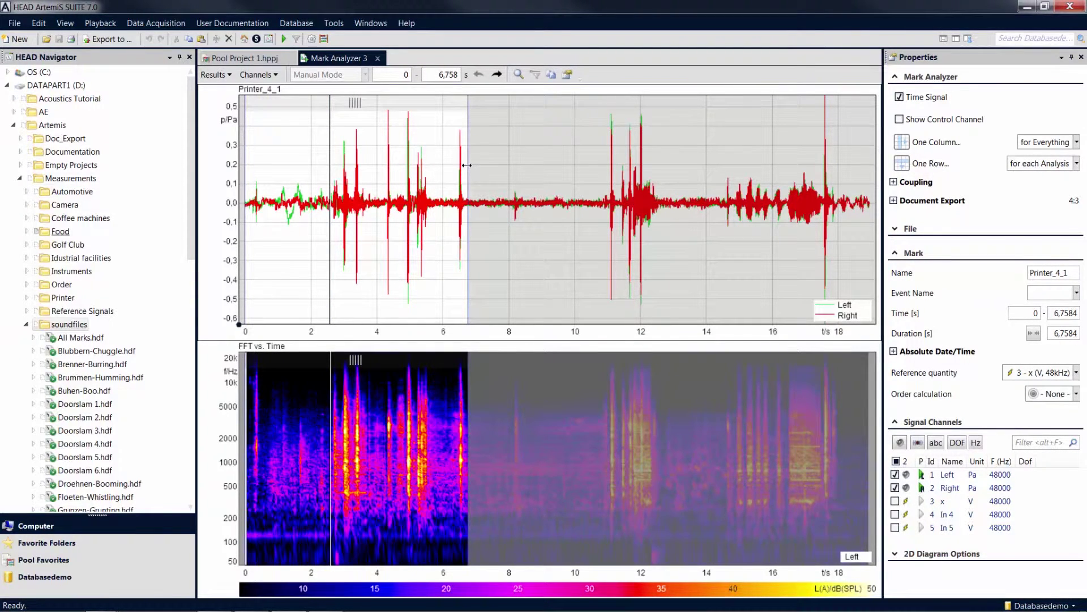
{"action": "left_click_drag", "start_coordinate": [466, 165], "coordinate": [872, 167]}
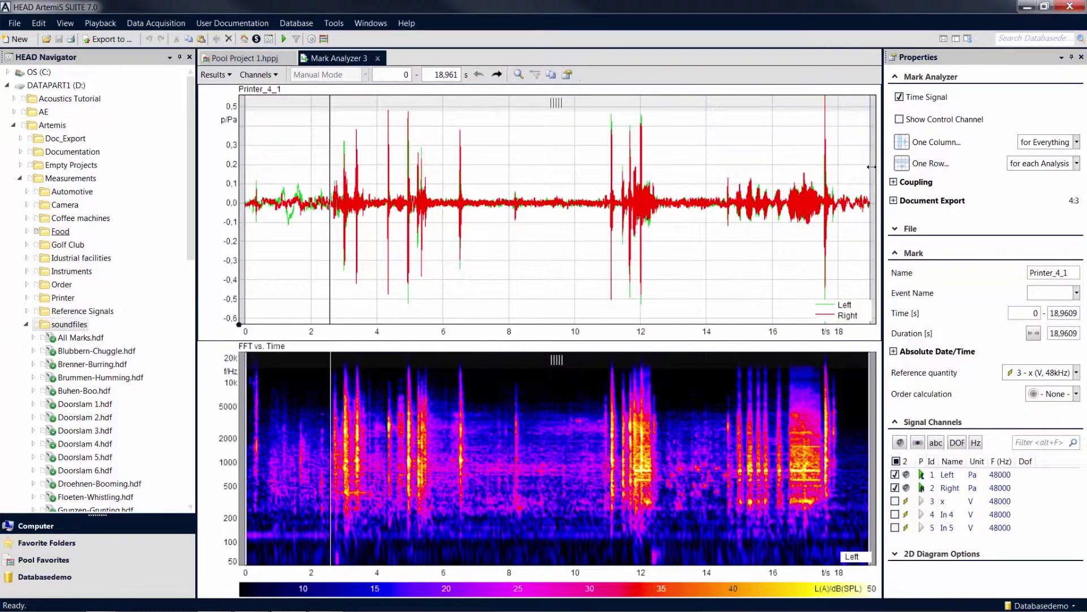
{"action": "left_click", "coordinate": [899, 98]}
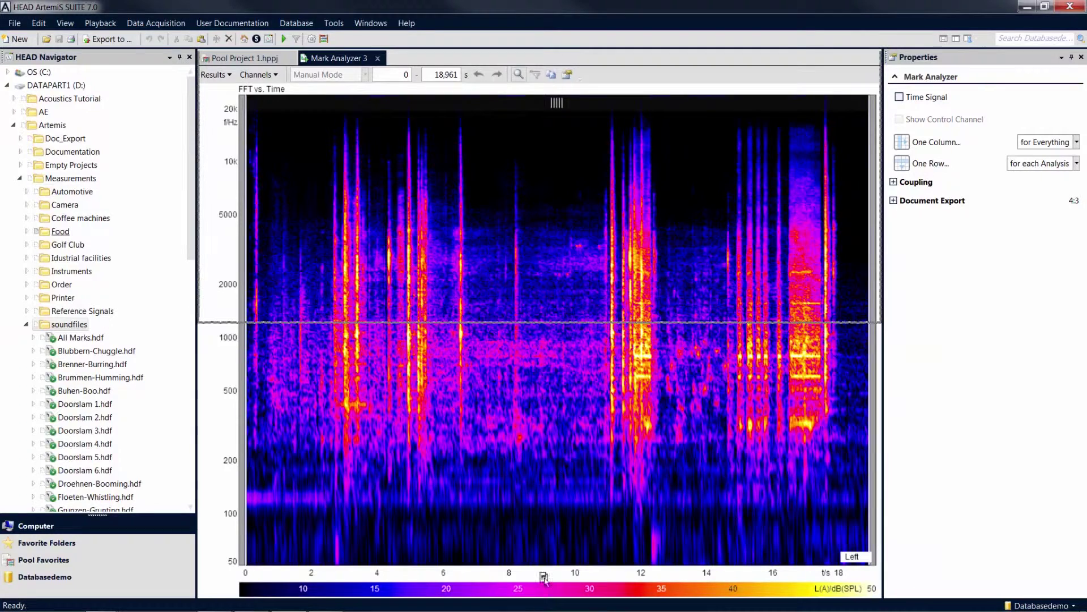
{"action": "left_click_drag", "start_coordinate": [536, 589], "coordinate": [538, 592]}
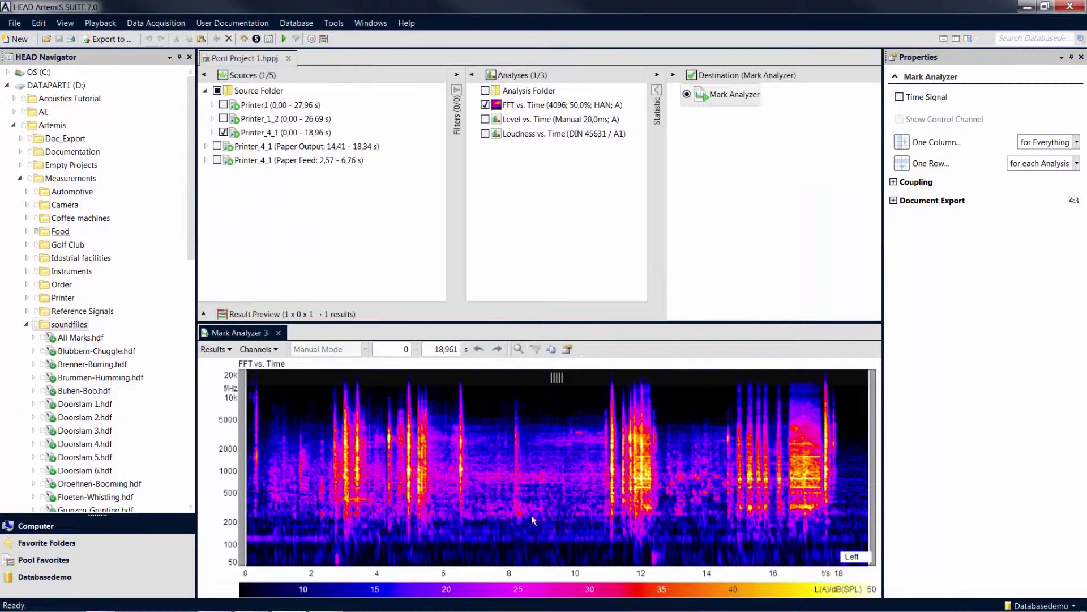
{"action": "left_click_drag", "start_coordinate": [283, 122], "coordinate": [406, 424]}
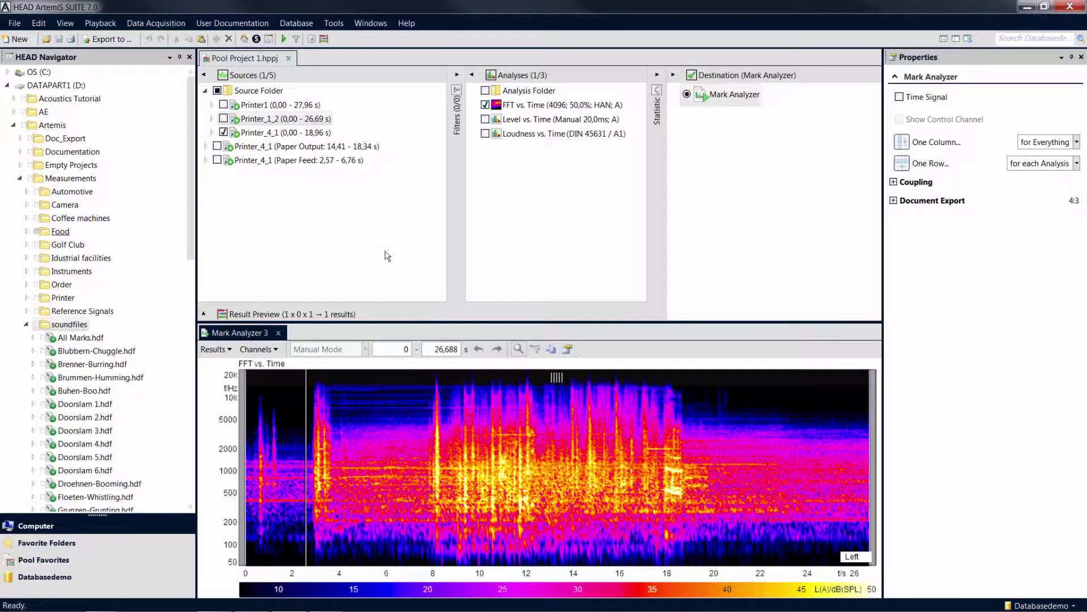
- Show Printer1 in a new Mark Analyzer 4 without time signal, adding a Level vs. Time plot
{"action": "left_click_drag", "start_coordinate": [278, 105], "coordinate": [508, 420]}
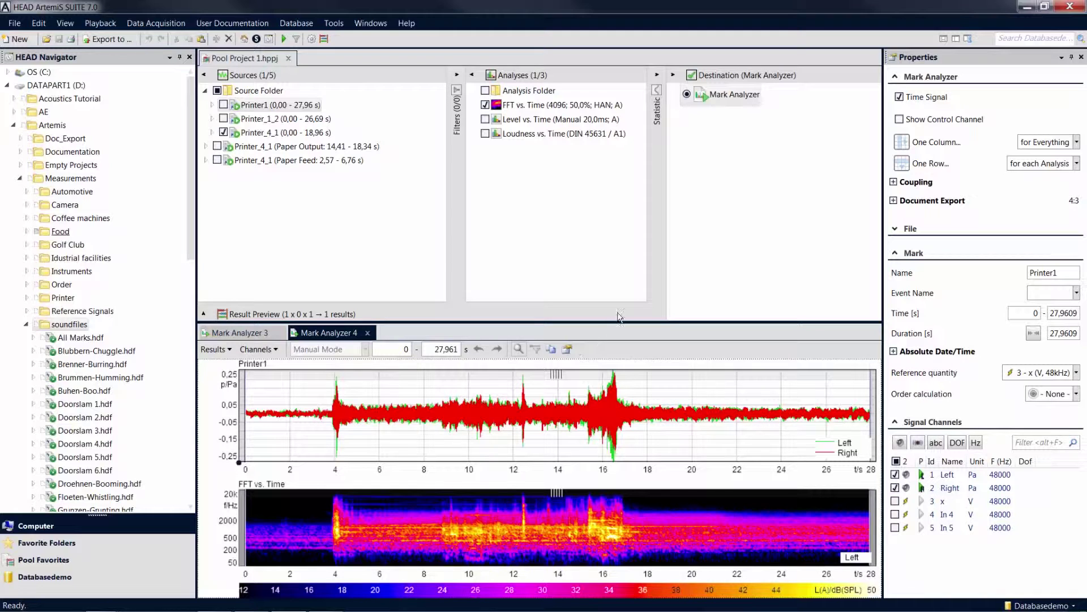
{"action": "left_click", "coordinate": [900, 98]}
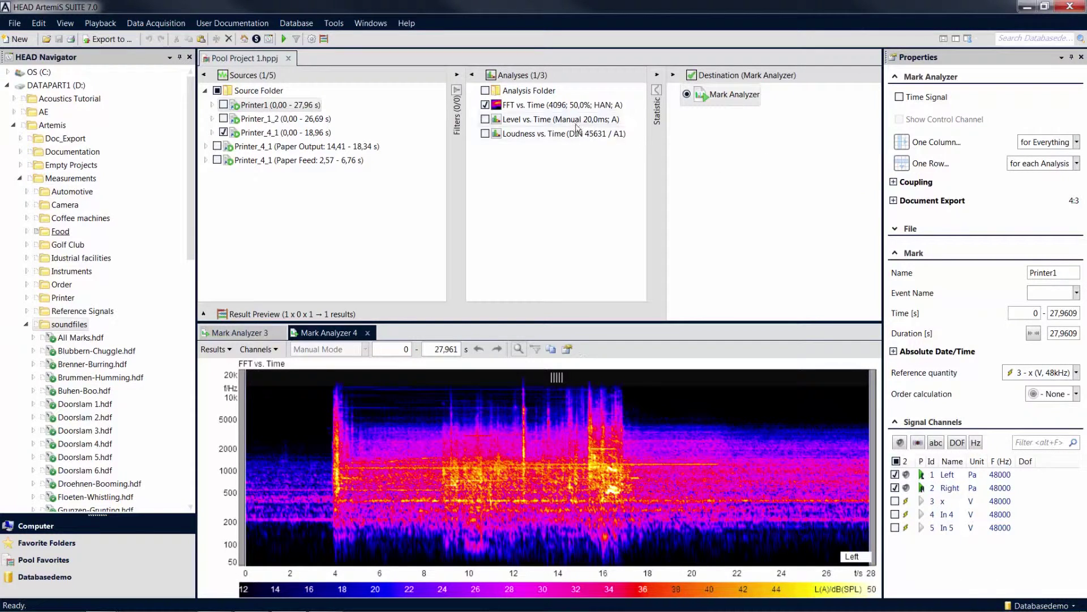
{"action": "left_click_drag", "start_coordinate": [575, 120], "coordinate": [640, 417]}
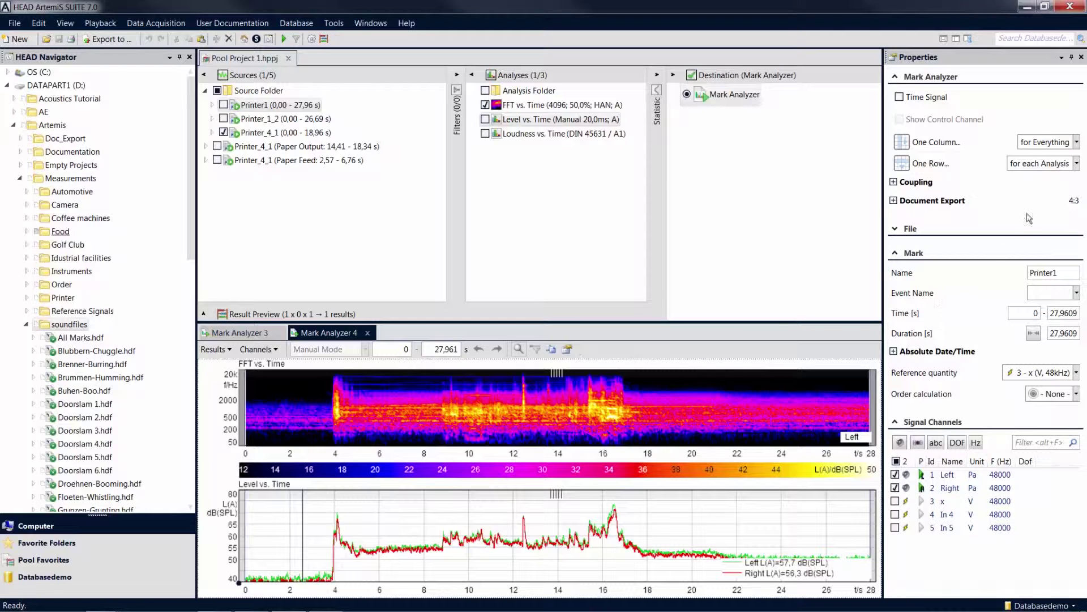
- Set one column per analysis and add the Loudness vs. Time (DIN 45631 / A1) plot
{"action": "left_click", "coordinate": [1077, 142]}
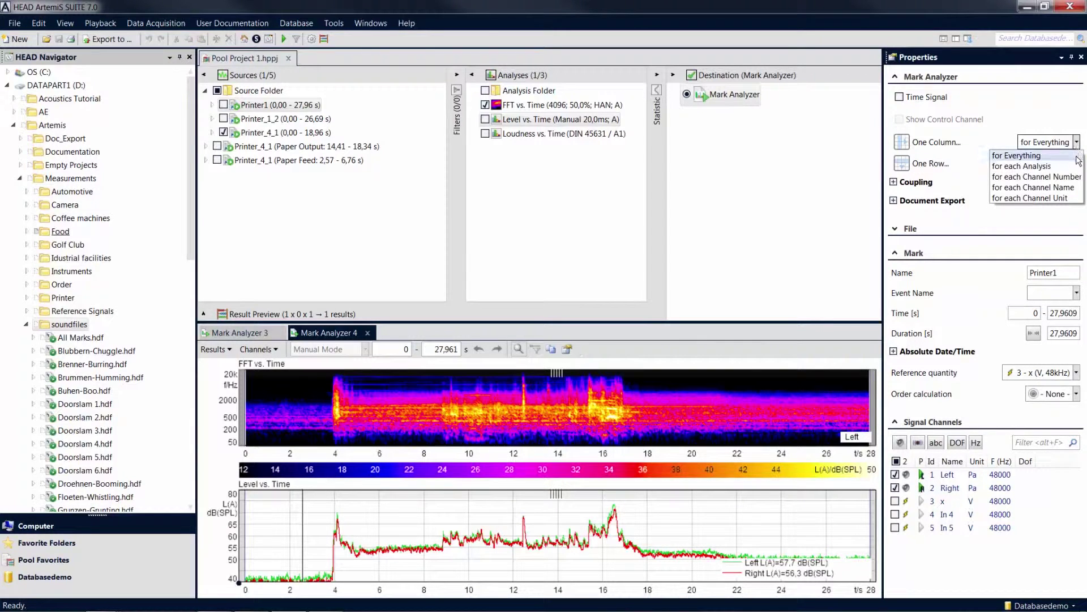
{"action": "left_click", "coordinate": [1077, 166]}
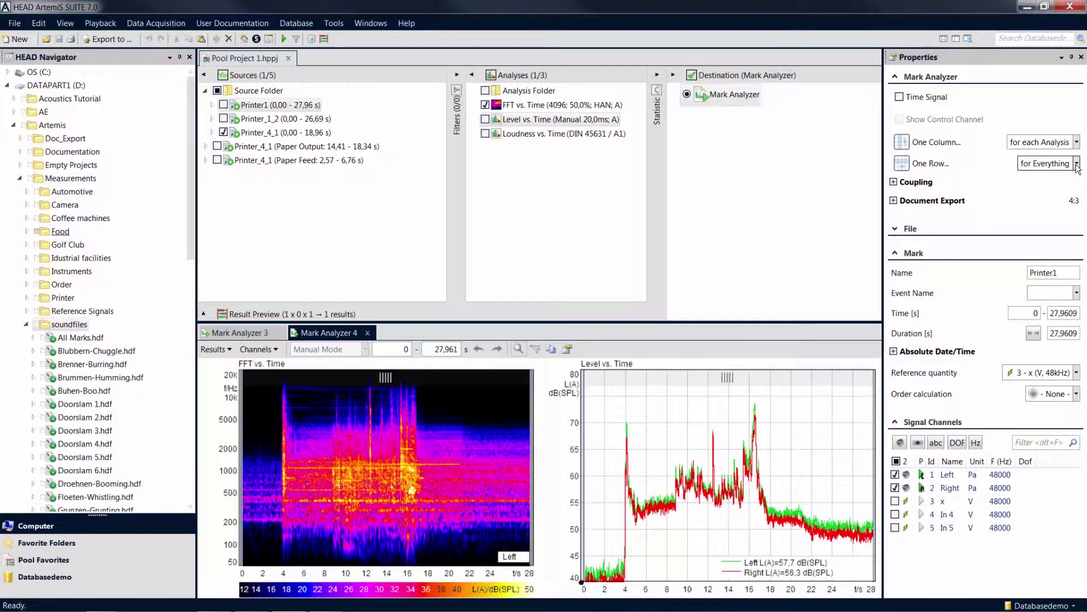
{"action": "left_click", "coordinate": [584, 135]}
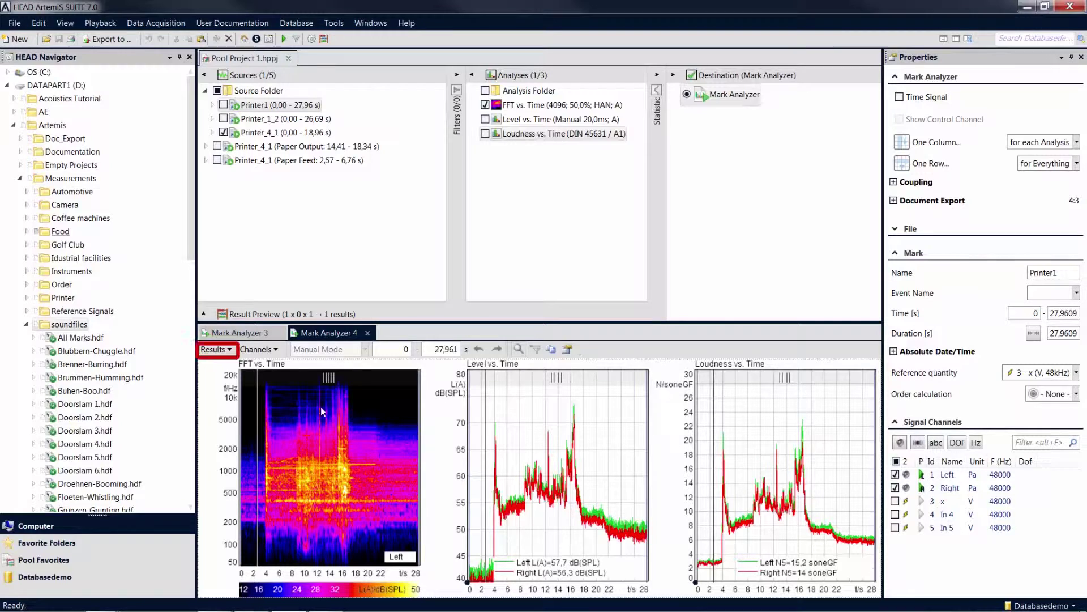
- Hide the FFT vs. Time result, leaving only the Level and Loudness plots
{"action": "left_click", "coordinate": [231, 349]}
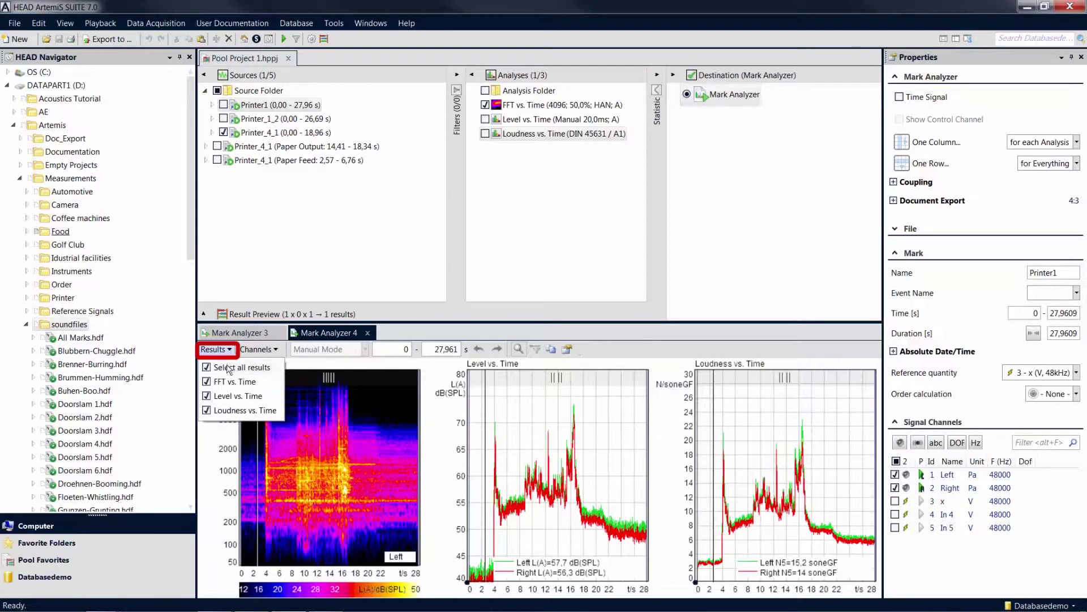
{"action": "left_click", "coordinate": [207, 383]}
{"action": "left_click", "coordinate": [212, 469]}
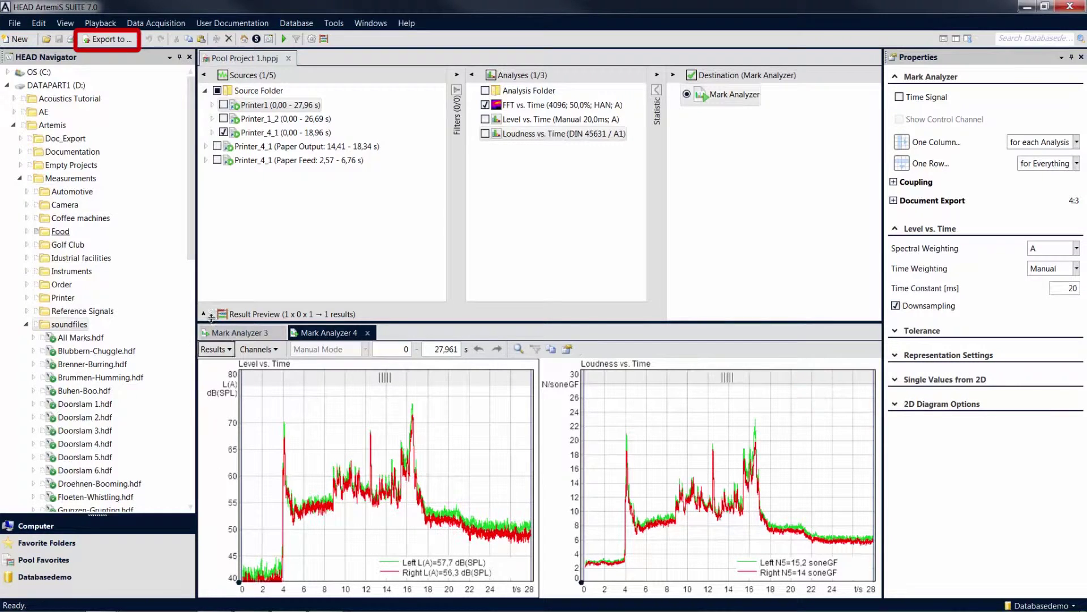
- Export Mark Analyzer 4's Level and Loudness plots to Microsoft PowerPoint
{"action": "left_click", "coordinate": [135, 39]}
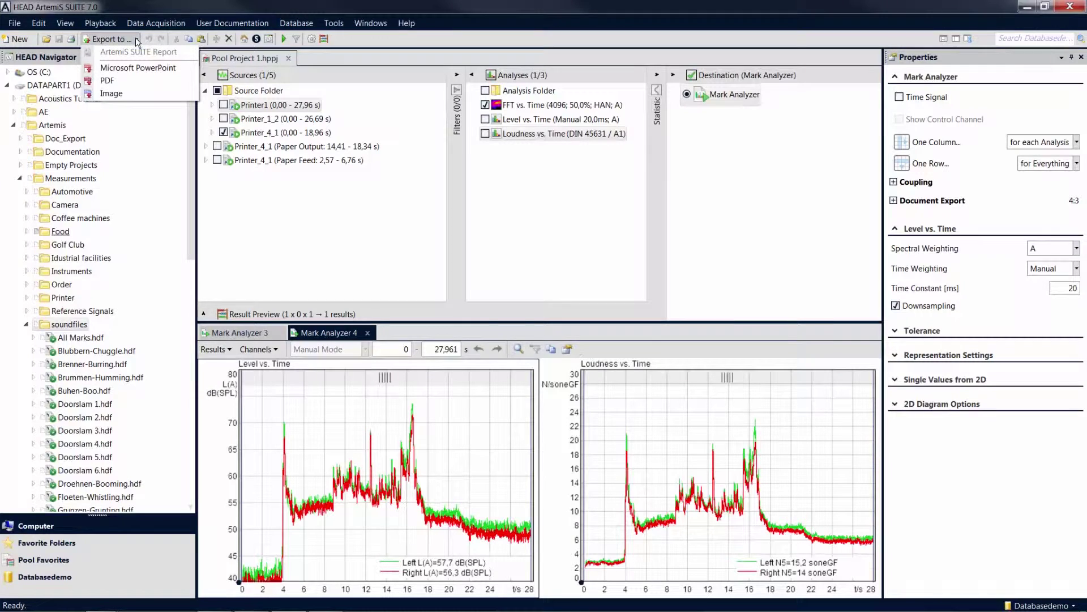
{"action": "left_click", "coordinate": [182, 70]}
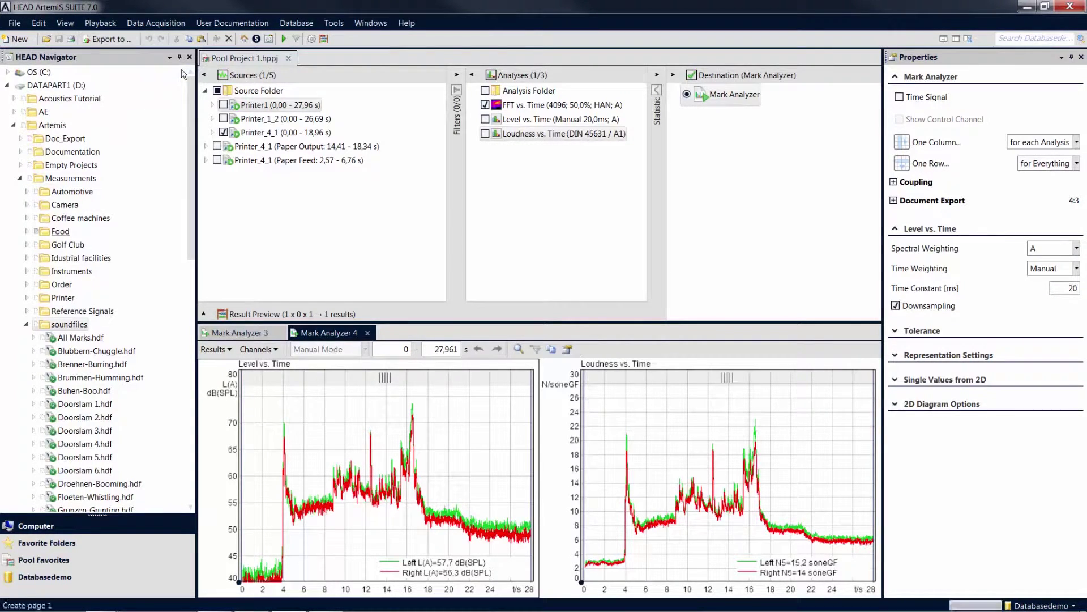